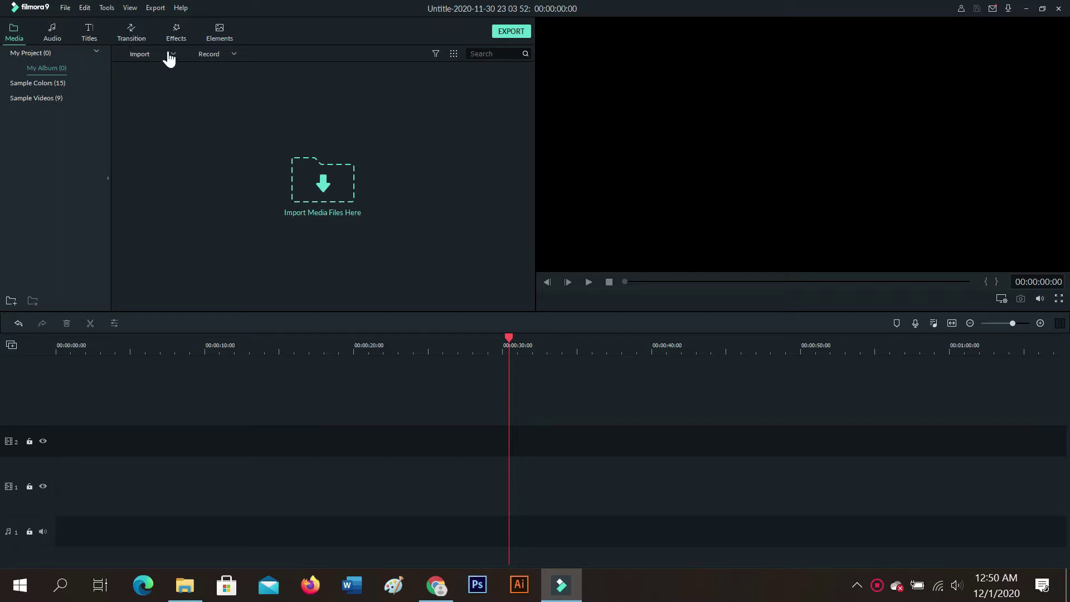
- Import VID-20201130-WA0086 and WhatsApp Video 2020-11-30 at 14.58.28 from the YOUTUBE VIDEO EDITING folder on Local Disk (D:)
{"action": "left_click", "coordinate": [312, 182]}
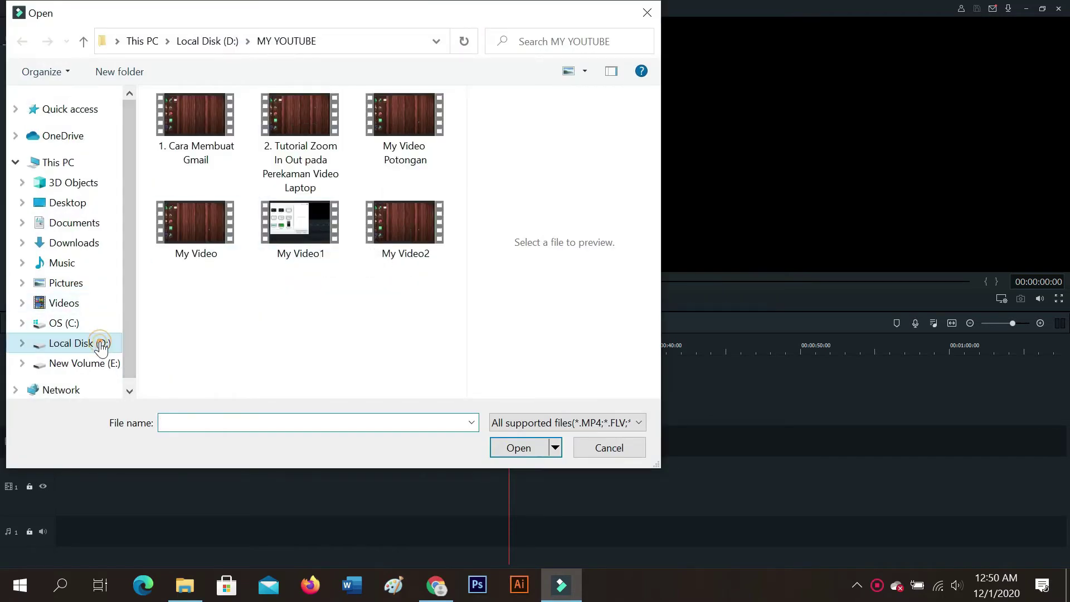
{"action": "left_click", "coordinate": [118, 343]}
{"action": "scroll", "coordinate": [433, 234], "scroll_direction": "down", "scroll_amount": 8}
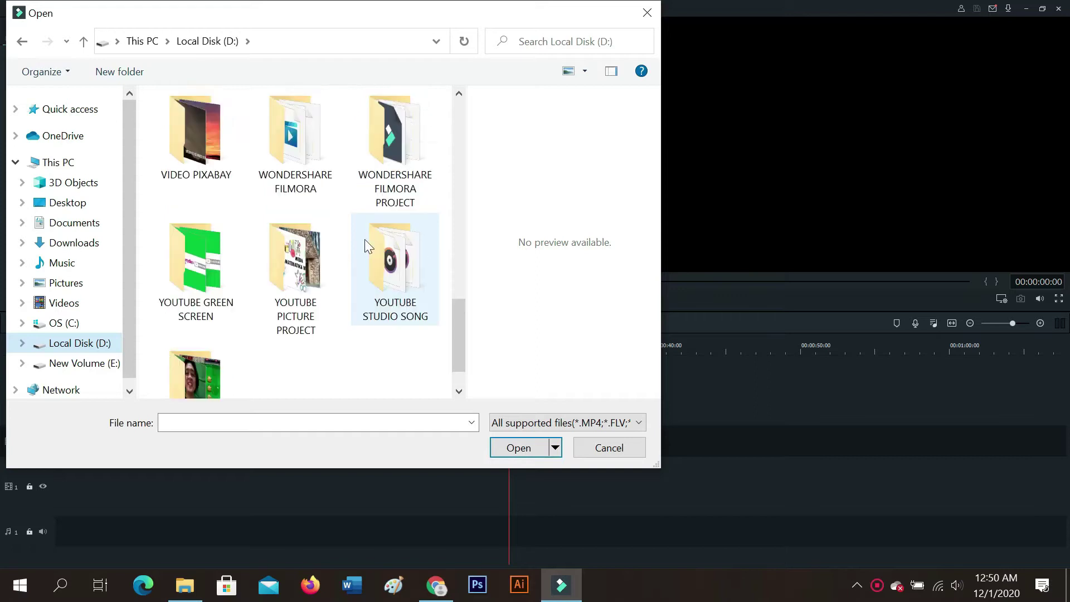
{"action": "scroll", "coordinate": [366, 240], "scroll_direction": "up", "scroll_amount": 2}
{"action": "scroll", "coordinate": [366, 245], "scroll_direction": "down", "scroll_amount": 2}
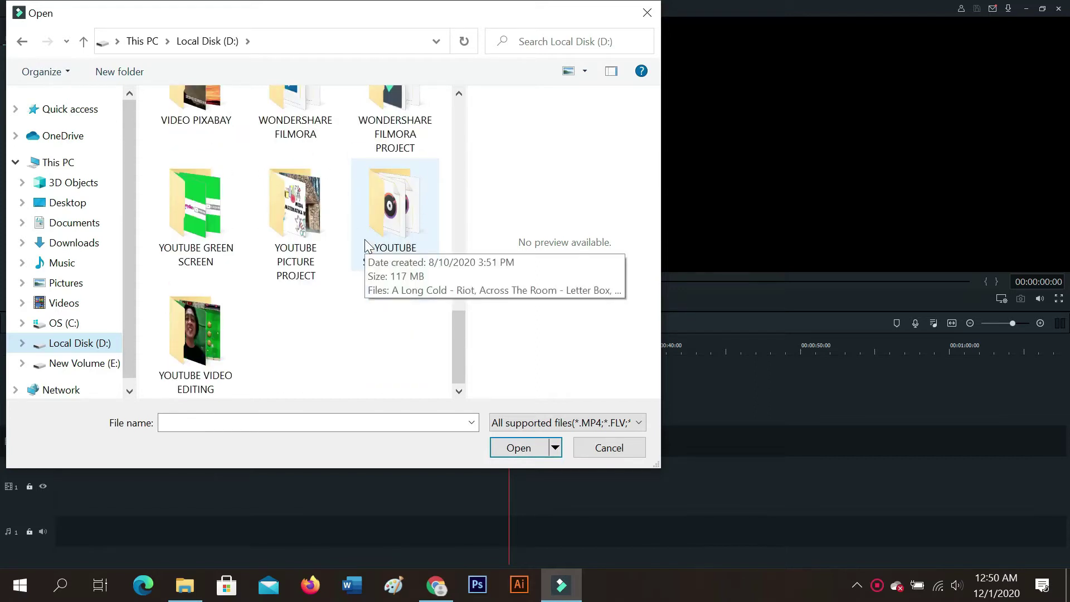
{"action": "double_click", "coordinate": [193, 346]}
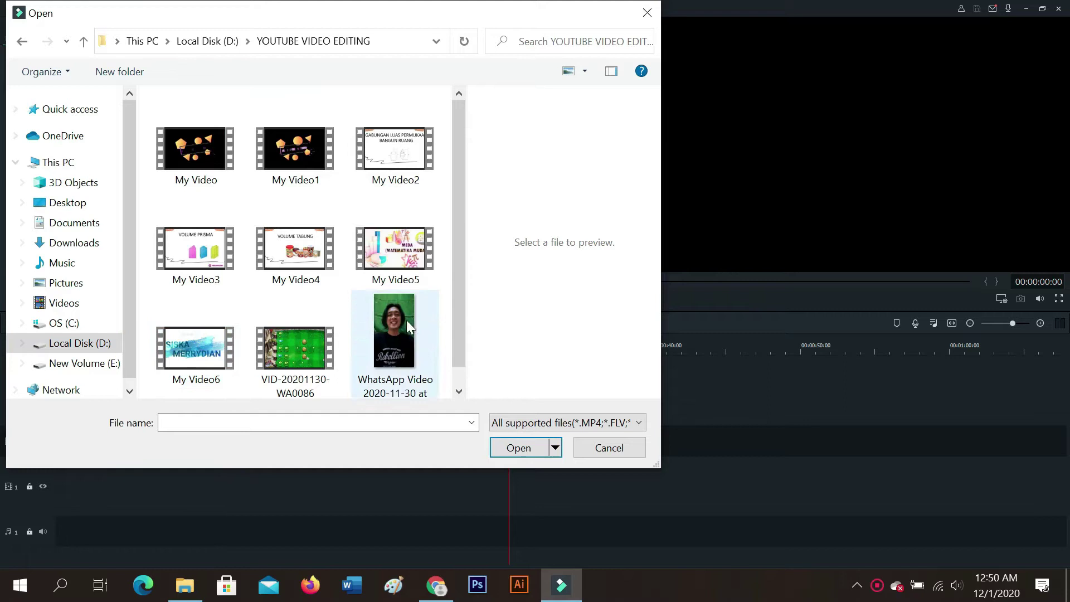
{"action": "left_click", "coordinate": [299, 341]}
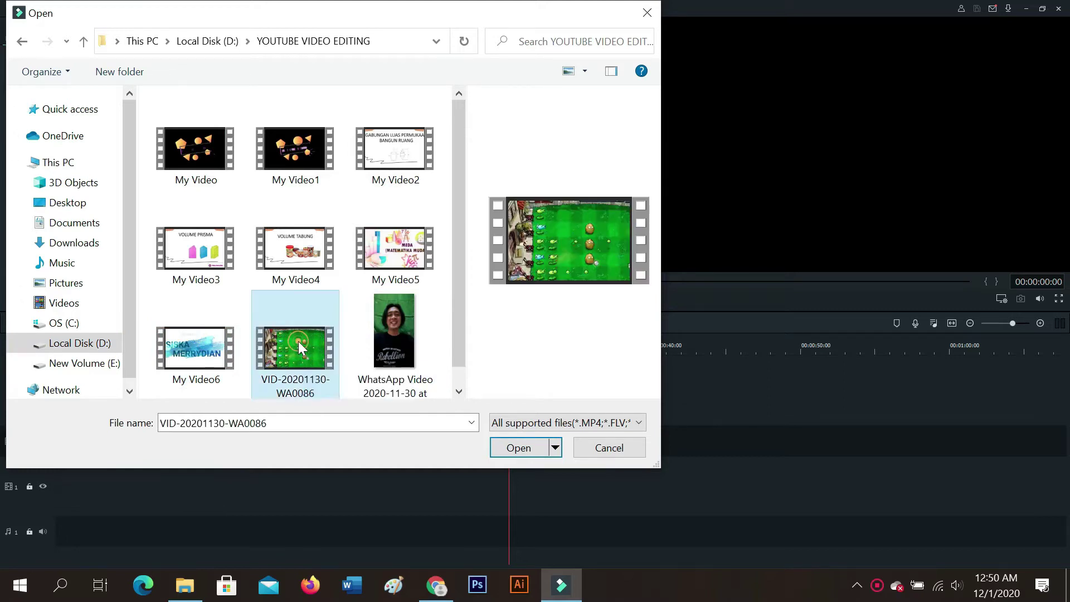
{"action": "scroll", "coordinate": [301, 341], "scroll_direction": "down", "scroll_amount": 1}
{"action": "left_click", "coordinate": [410, 345], "text": "ctrl"}
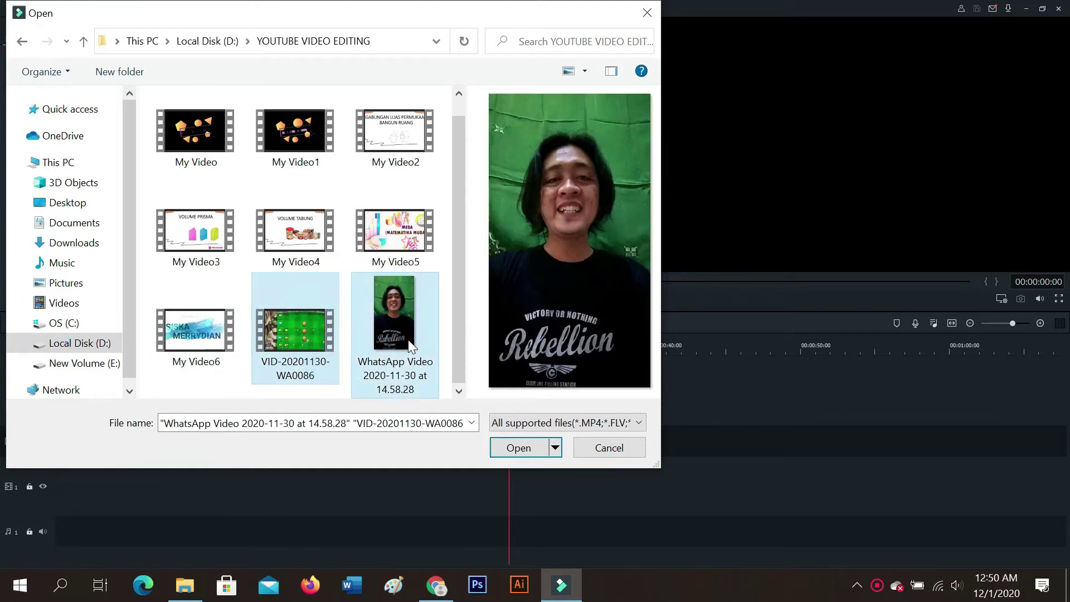
{"action": "key", "text": "Return"}
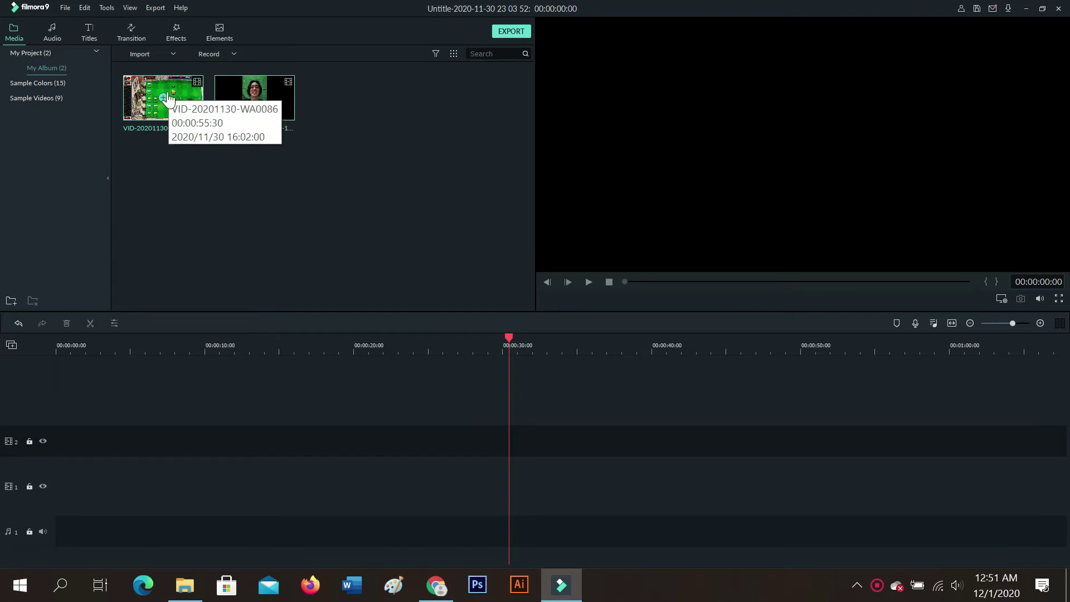
- Place the gameplay video at the start of track 1, keeping the current project settings, and the WhatsApp video above it on track 2
{"action": "left_click", "coordinate": [178, 99]}
{"action": "left_click_drag", "start_coordinate": [178, 99], "coordinate": [55, 502]}
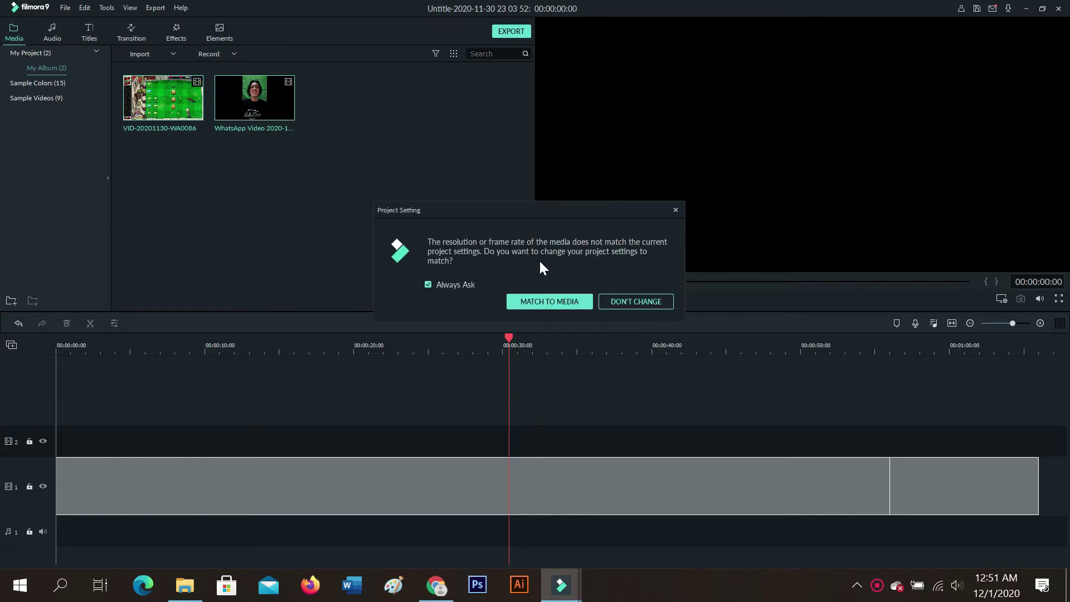
{"action": "left_click", "coordinate": [640, 301]}
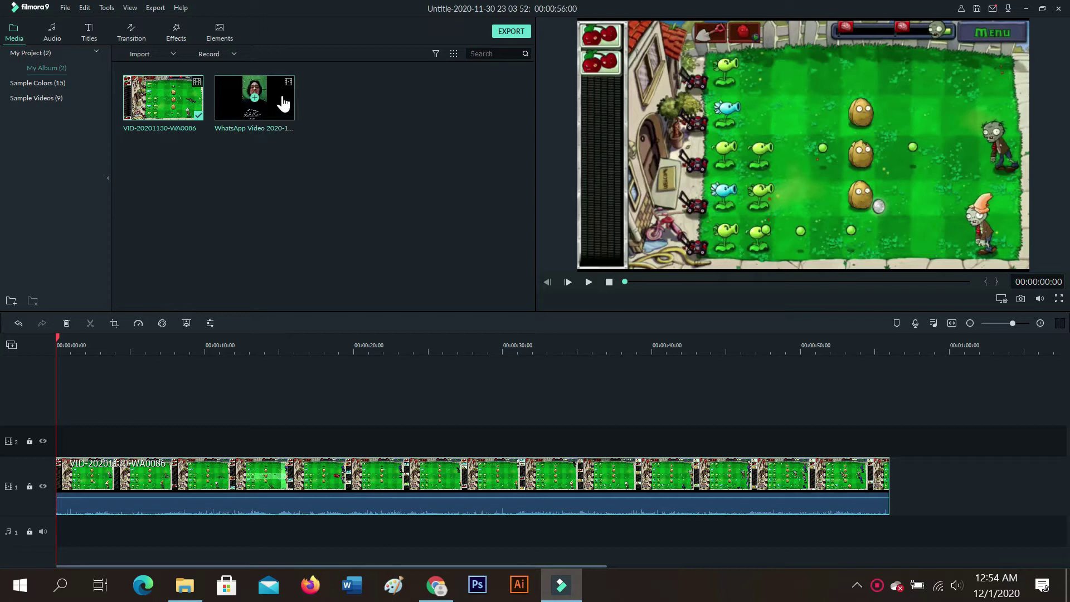
{"action": "left_click_drag", "start_coordinate": [276, 100], "coordinate": [55, 444]}
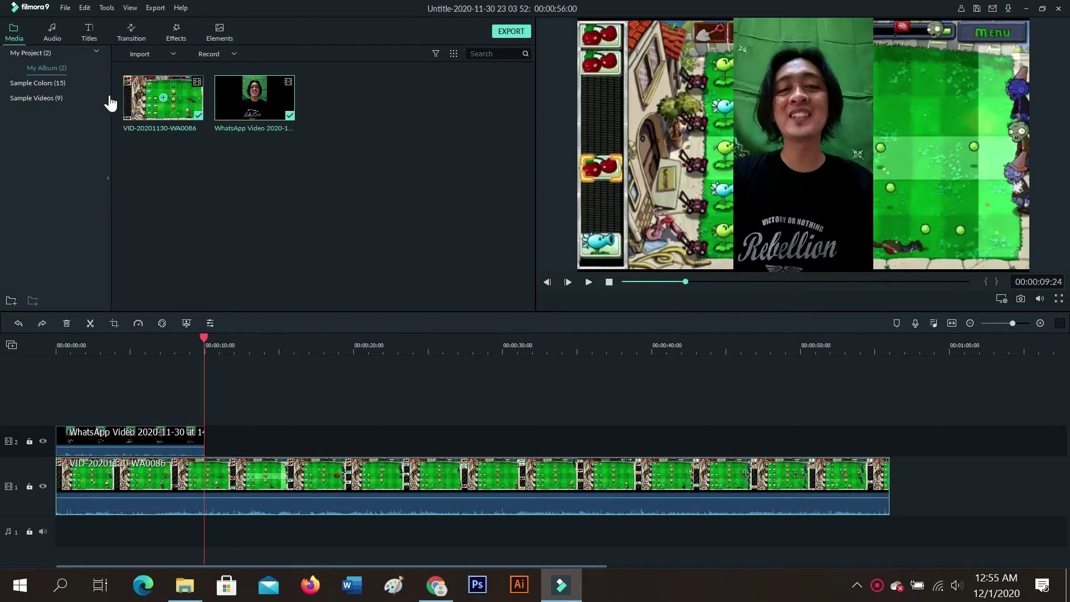
- Split the gameplay clip at 00:00:09:24, where the WhatsApp clip ends, and delete the part after the split
{"action": "left_click", "coordinate": [90, 323]}
{"action": "right_click", "coordinate": [314, 477]}
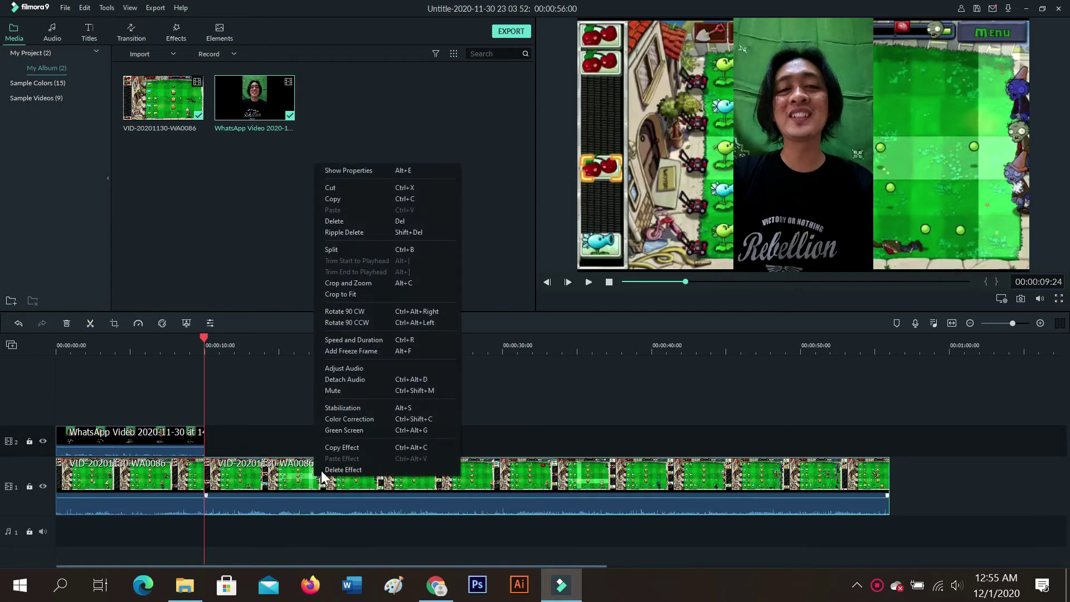
{"action": "left_click", "coordinate": [334, 223]}
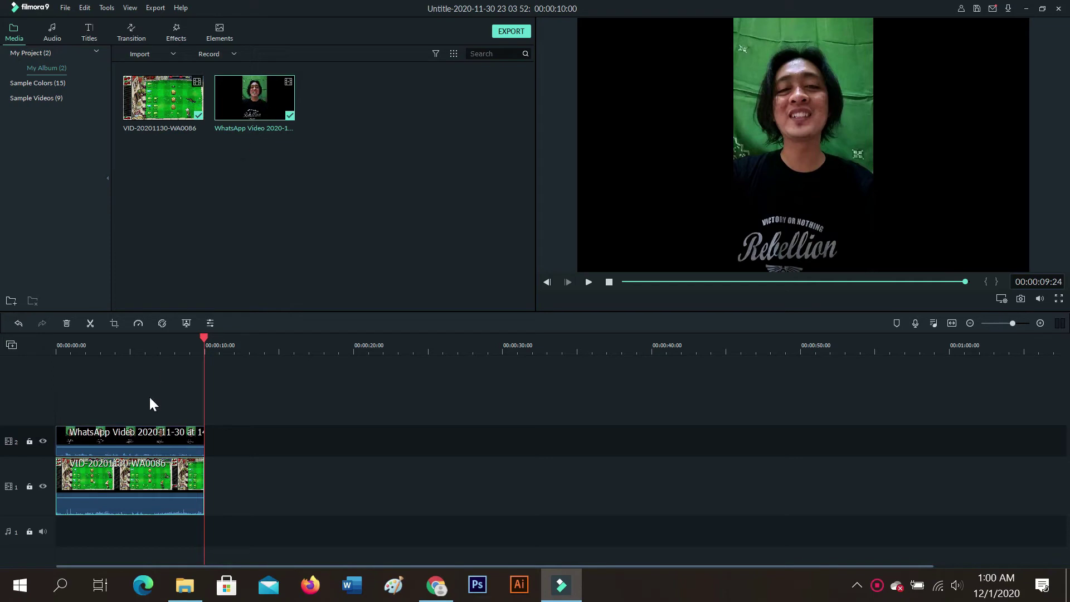
- Examine the Crop and Zoom settings of the WhatsApp clip and accept them without changing the crop
{"action": "left_click", "coordinate": [138, 441]}
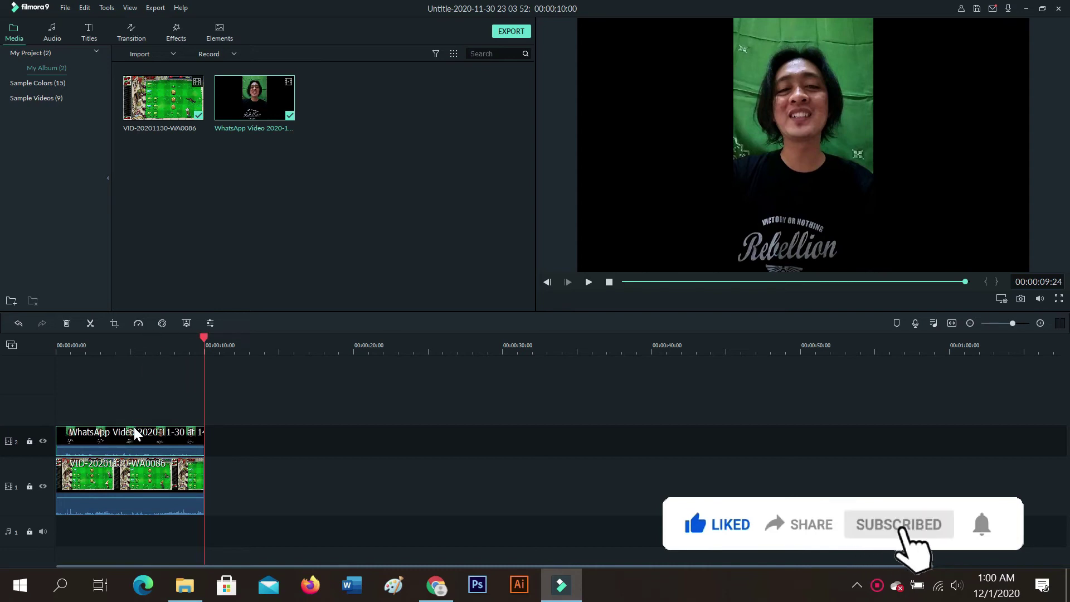
{"action": "left_click", "coordinate": [114, 324]}
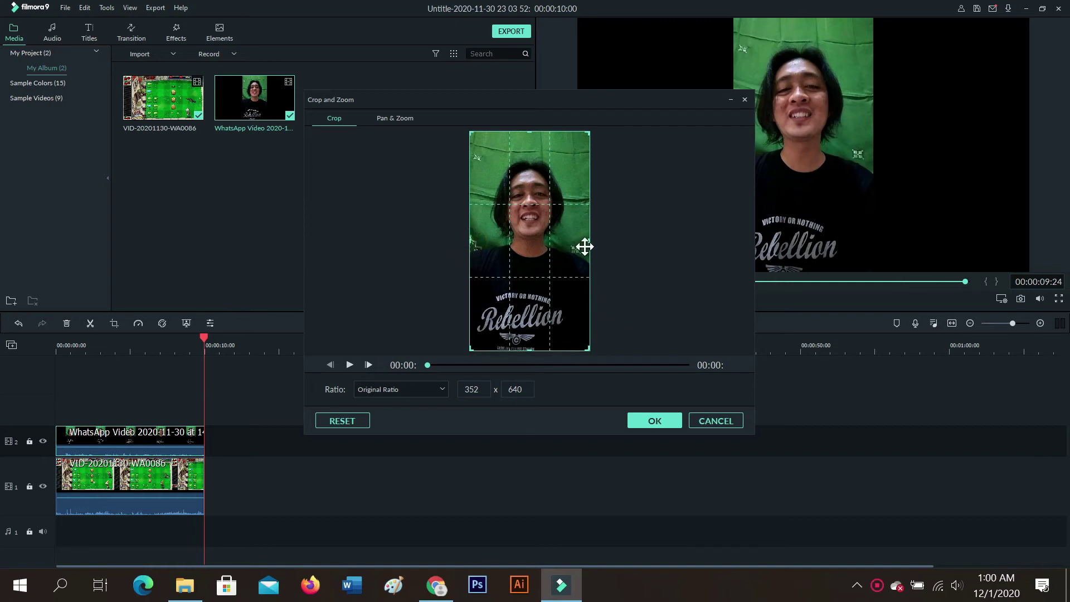
{"action": "left_click", "coordinate": [655, 421]}
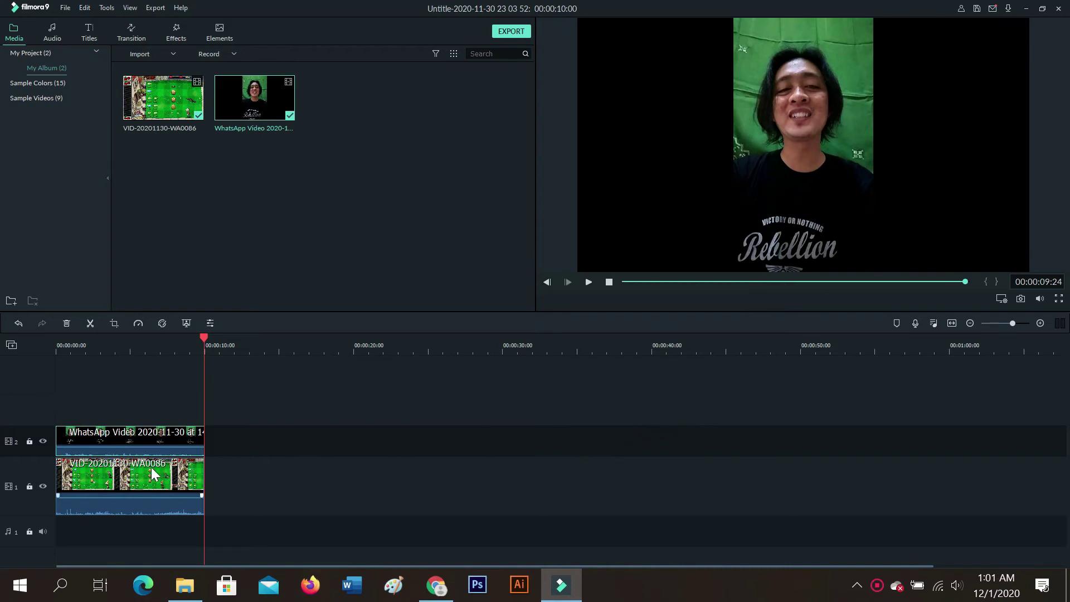
- Preview the imported gameplay video and select its clip on track 1
{"action": "double_click", "coordinate": [163, 98]}
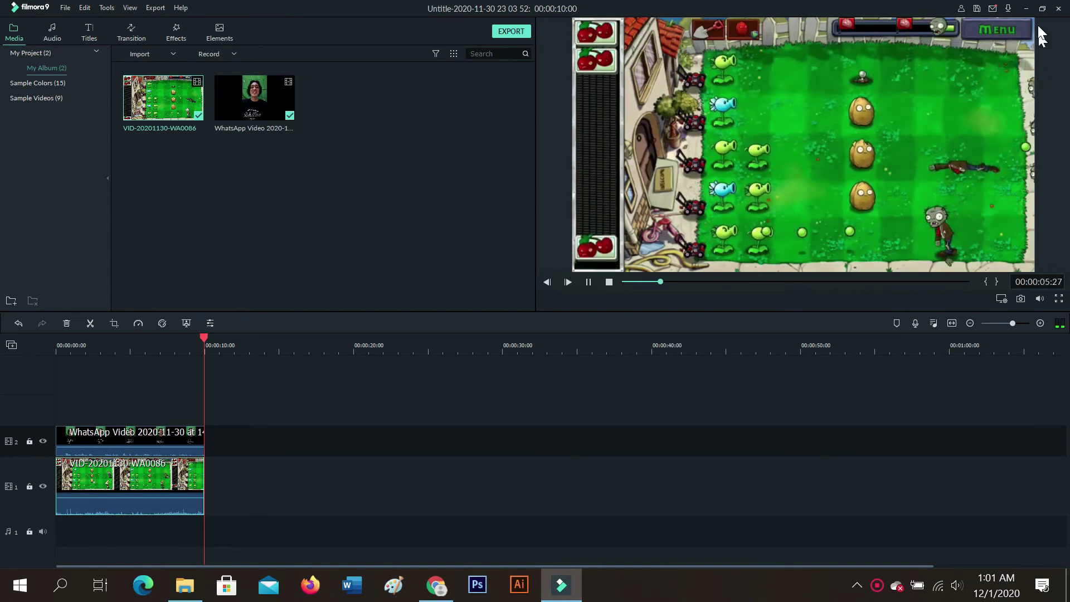
{"action": "left_click", "coordinate": [139, 480]}
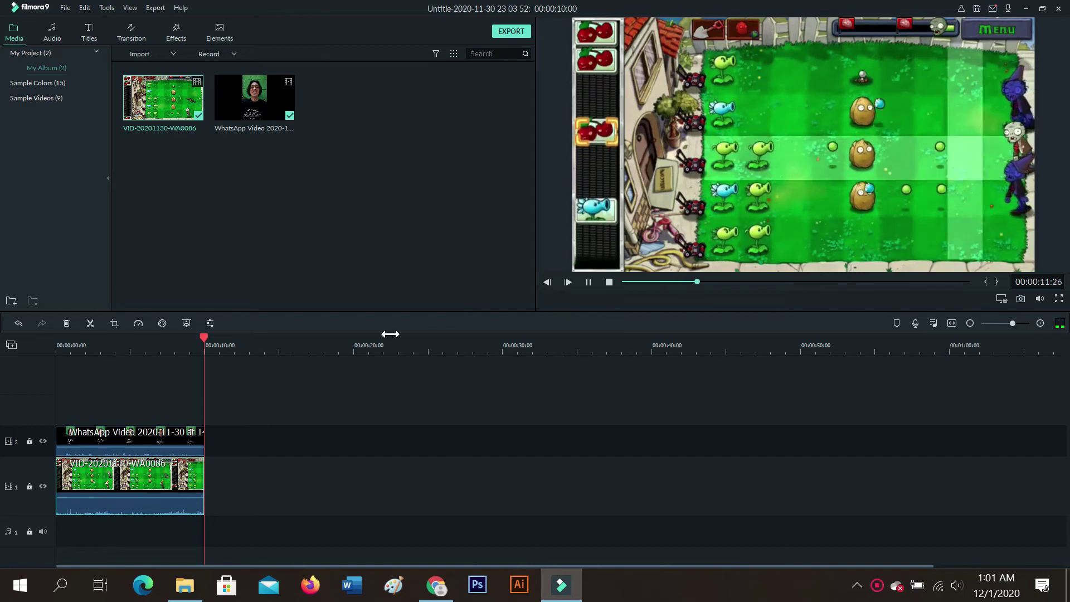
{"action": "left_click", "coordinate": [142, 480]}
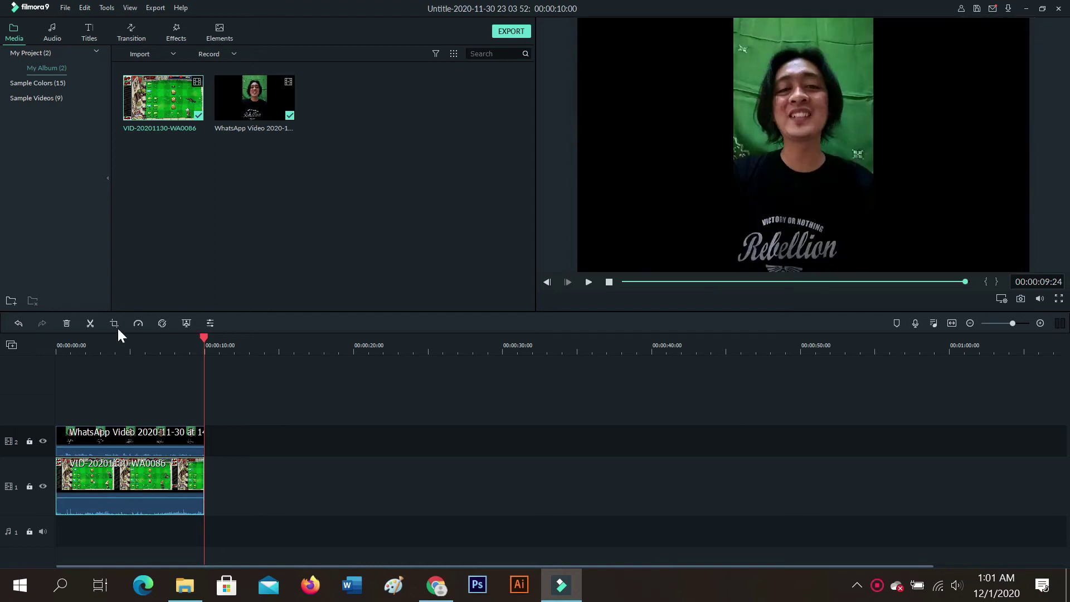
{"action": "left_click", "coordinate": [110, 477]}
{"action": "double_click", "coordinate": [109, 476]}
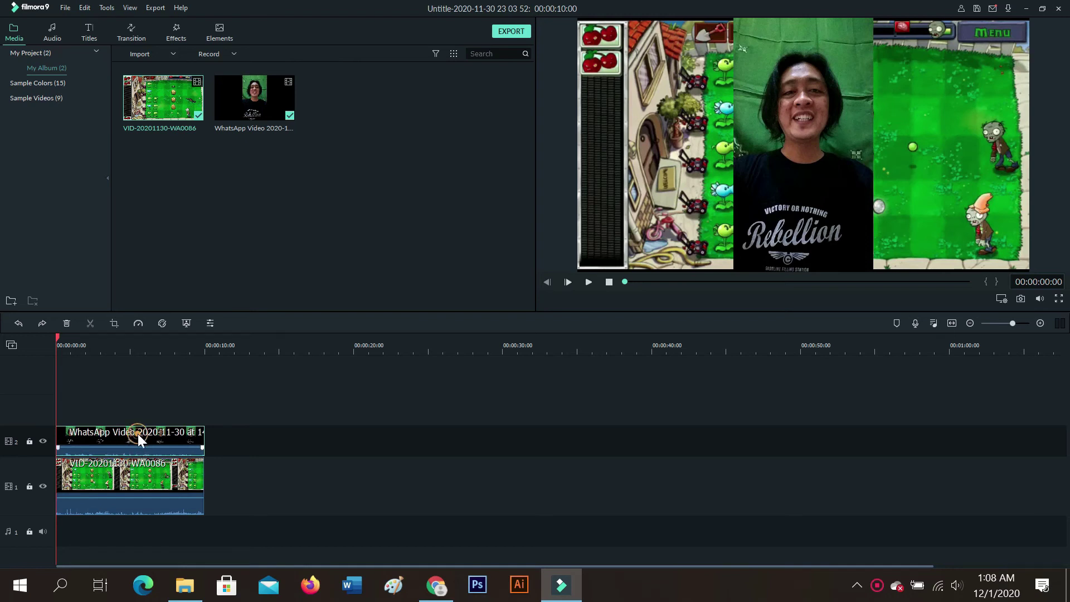
- Apply a green Chroma Key to the WhatsApp clip with offset 80, tolerance 47, edge thickness 5.53 and edge feather 1.86, checking the alpha channel view while adjusting
{"action": "left_click", "coordinate": [187, 323]}
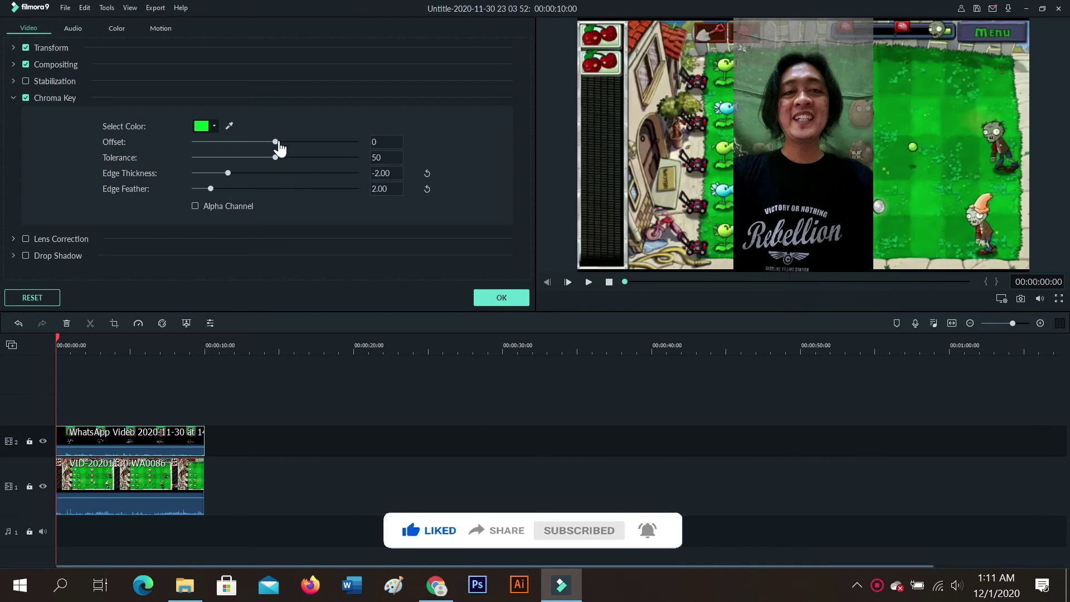
{"action": "mouse_move", "coordinate": [276, 143]}
{"action": "left_mouse_down"}
{"action": "mouse_move", "coordinate": [317, 153]}
{"action": "mouse_move", "coordinate": [262, 155]}
{"action": "left_mouse_up"}
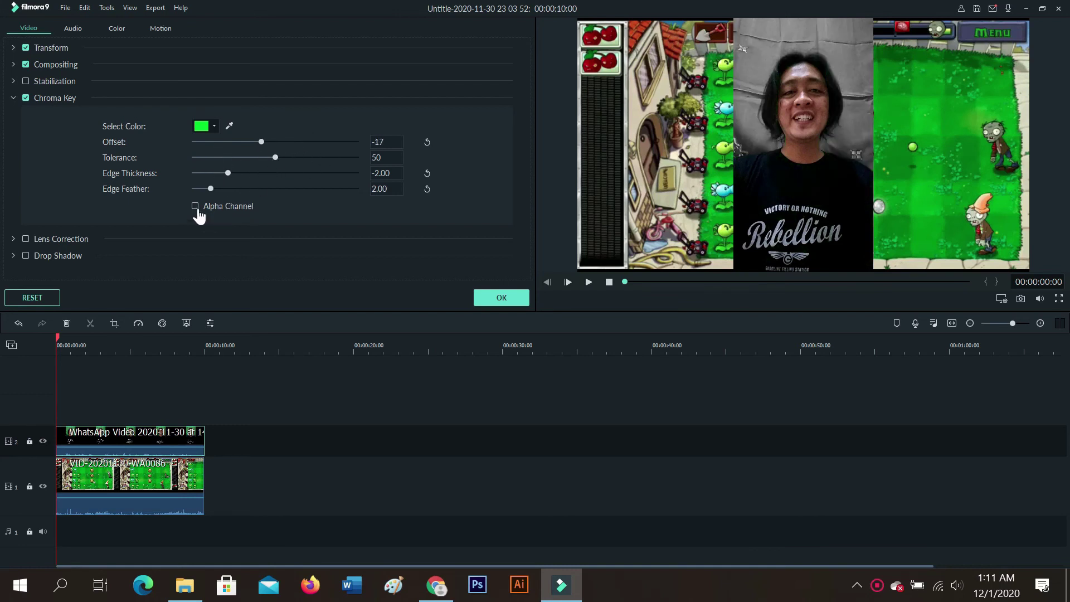
{"action": "left_click", "coordinate": [195, 207]}
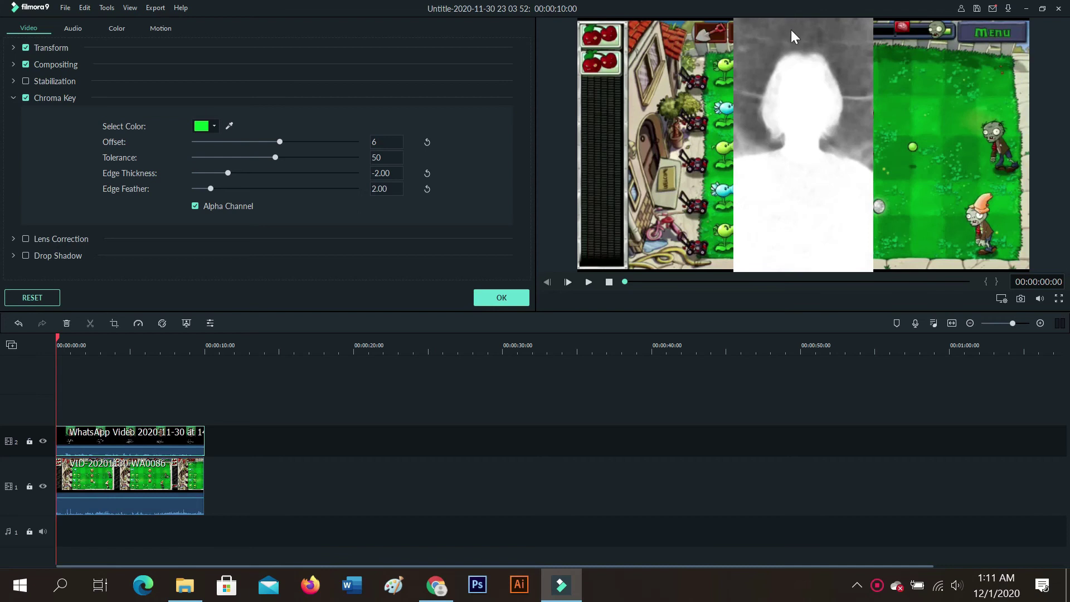
{"action": "left_click_drag", "start_coordinate": [281, 142], "coordinate": [300, 156]}
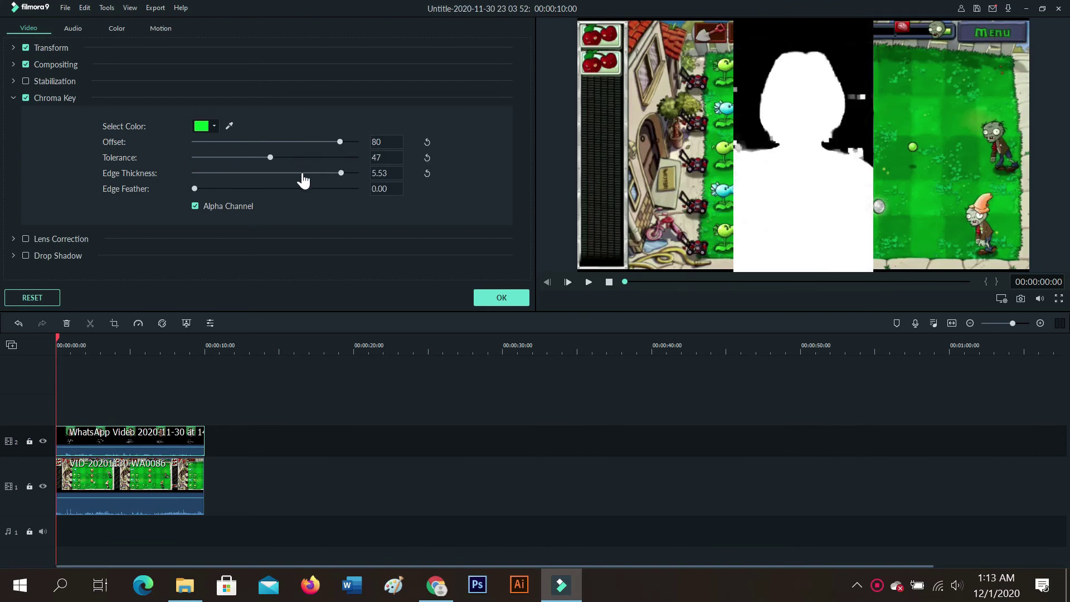
{"action": "mouse_move", "coordinate": [195, 190]}
{"action": "left_mouse_down"}
{"action": "mouse_move", "coordinate": [230, 197]}
{"action": "mouse_move", "coordinate": [211, 198]}
{"action": "left_mouse_up"}
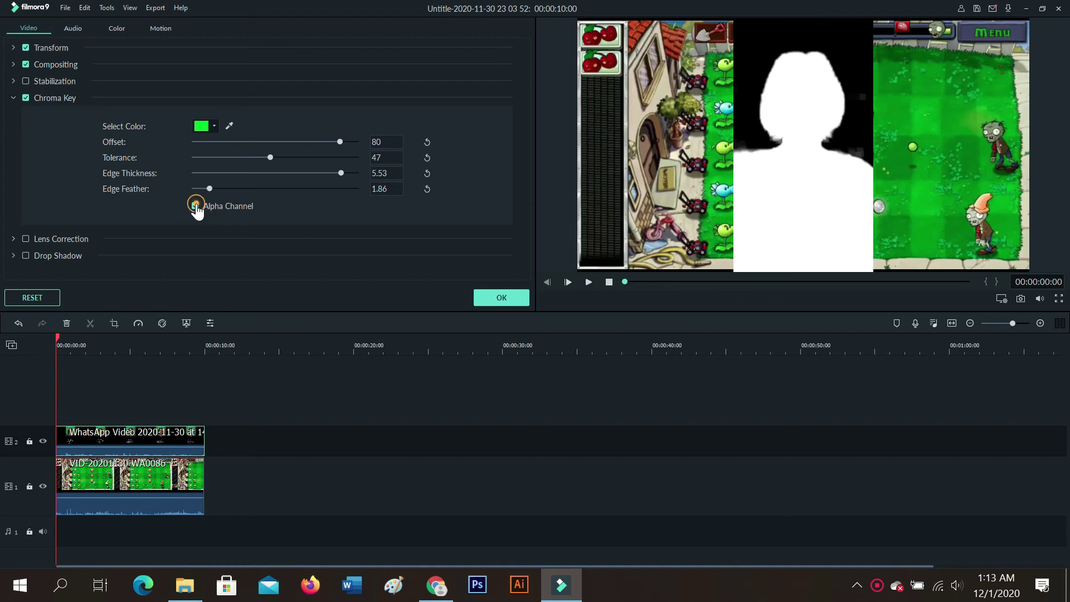
{"action": "left_click", "coordinate": [196, 206]}
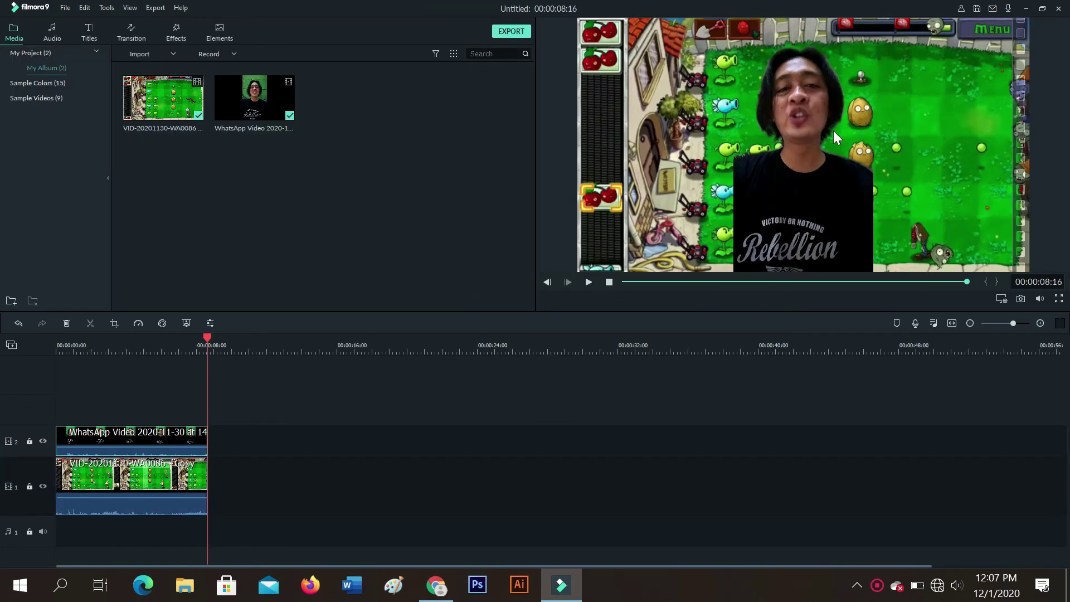
- Shrink the keyed person overlay, place it in front of the house at the frame's lower edge, and play the result from the start
{"action": "left_click", "coordinate": [811, 165]}
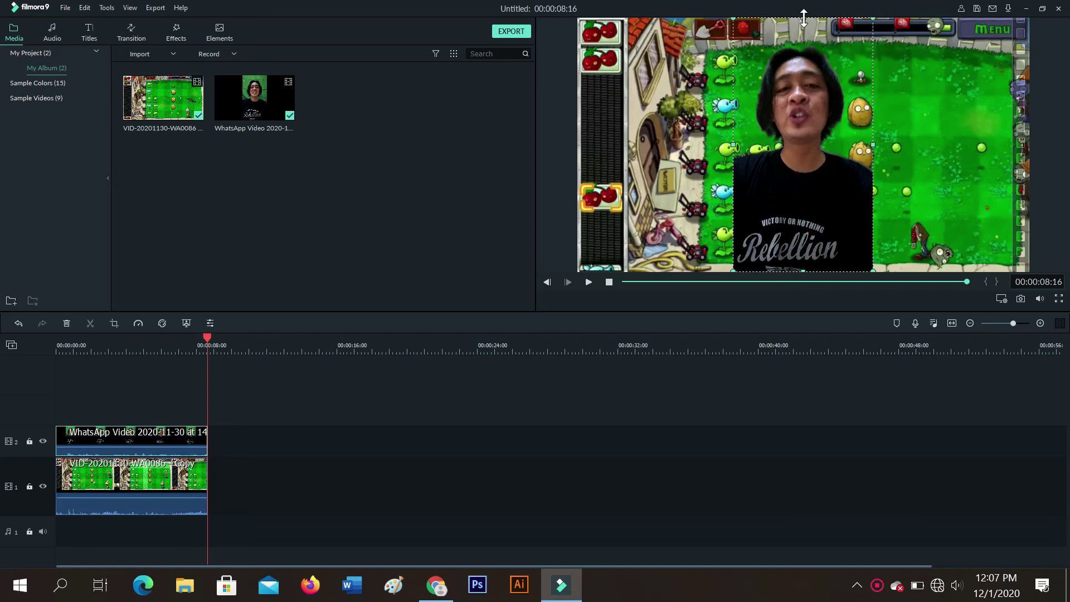
{"action": "left_click_drag", "start_coordinate": [804, 18], "coordinate": [789, 155]}
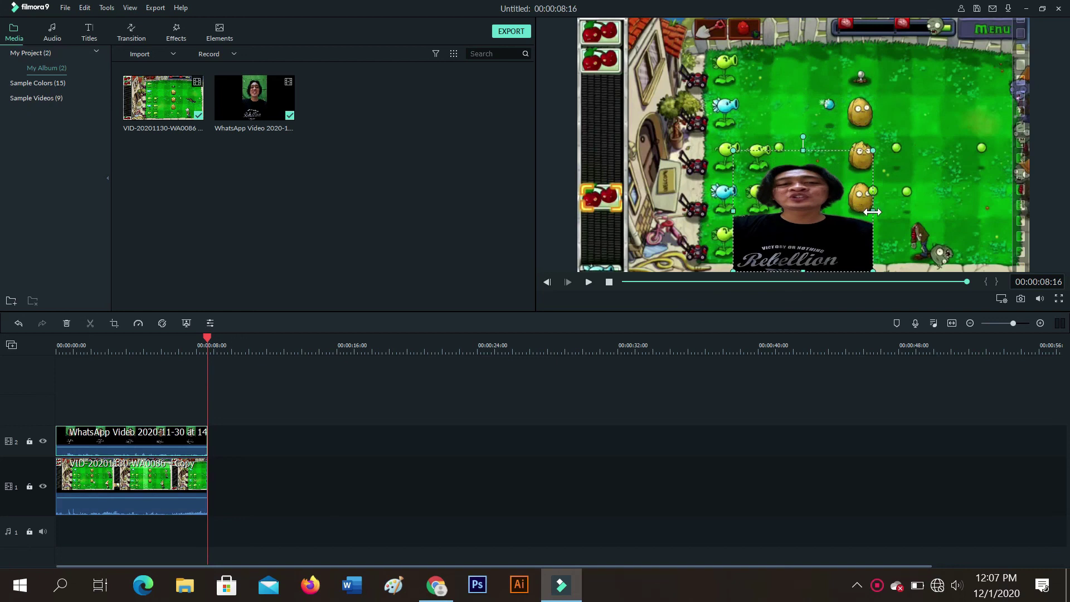
{"action": "left_click_drag", "start_coordinate": [873, 212], "coordinate": [717, 212]}
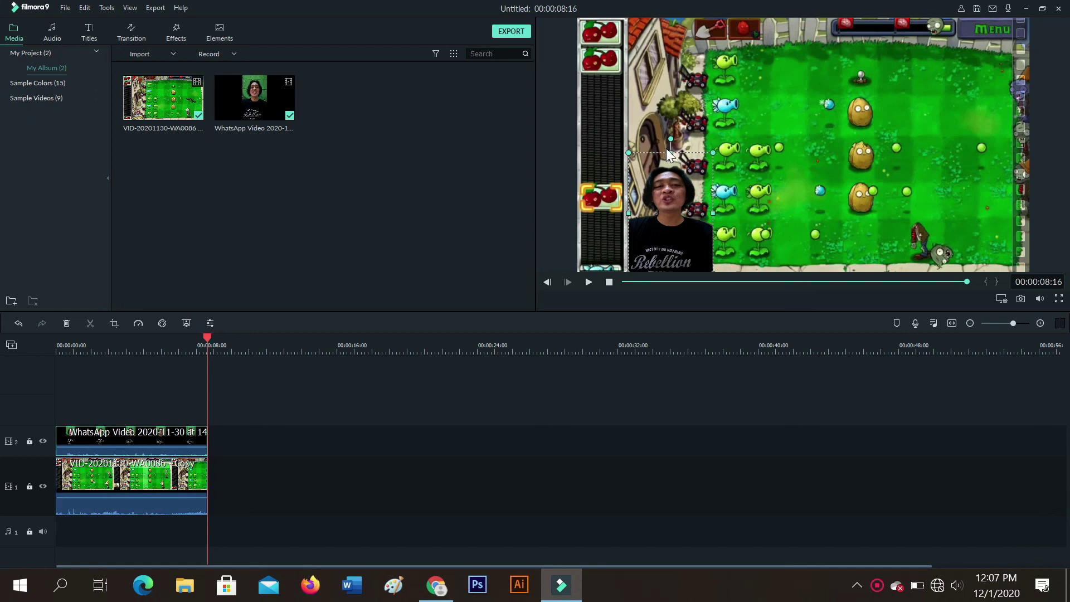
{"action": "left_click_drag", "start_coordinate": [672, 152], "coordinate": [677, 145]}
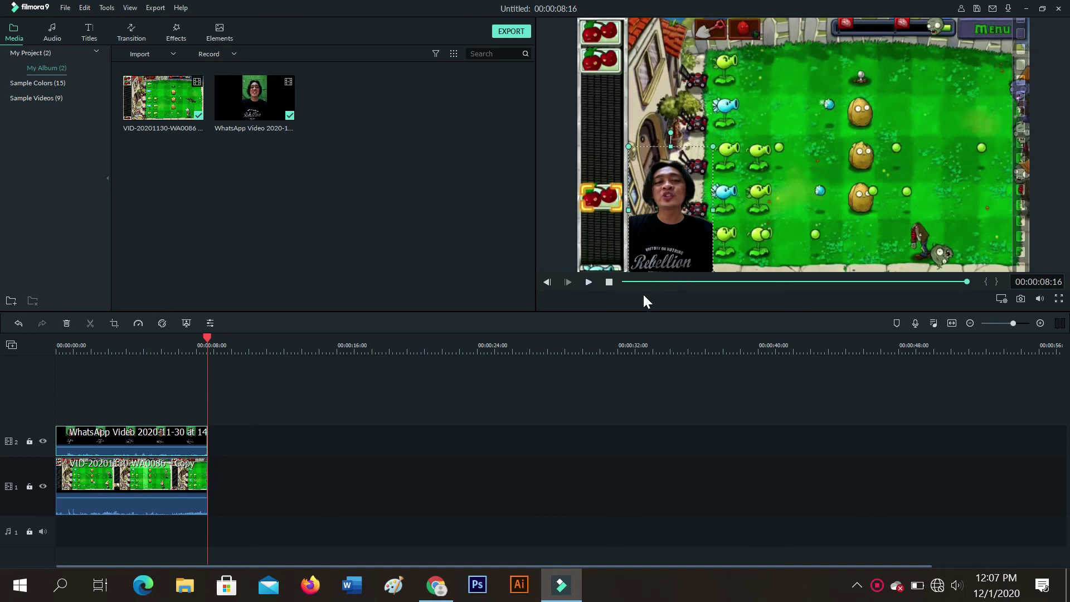
{"action": "left_click", "coordinate": [611, 280]}
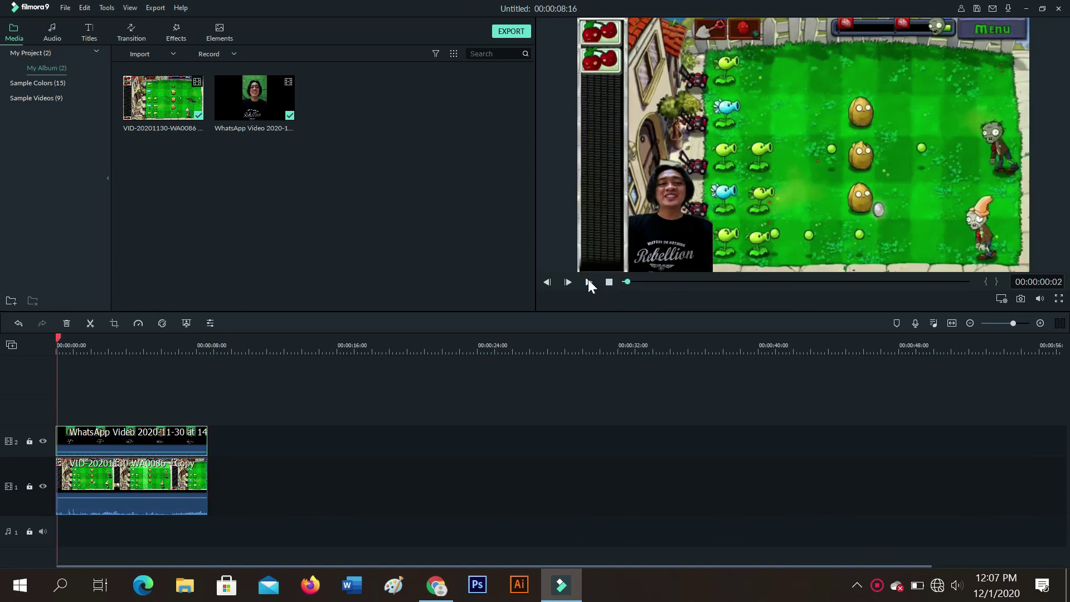
{"action": "left_click", "coordinate": [587, 282]}
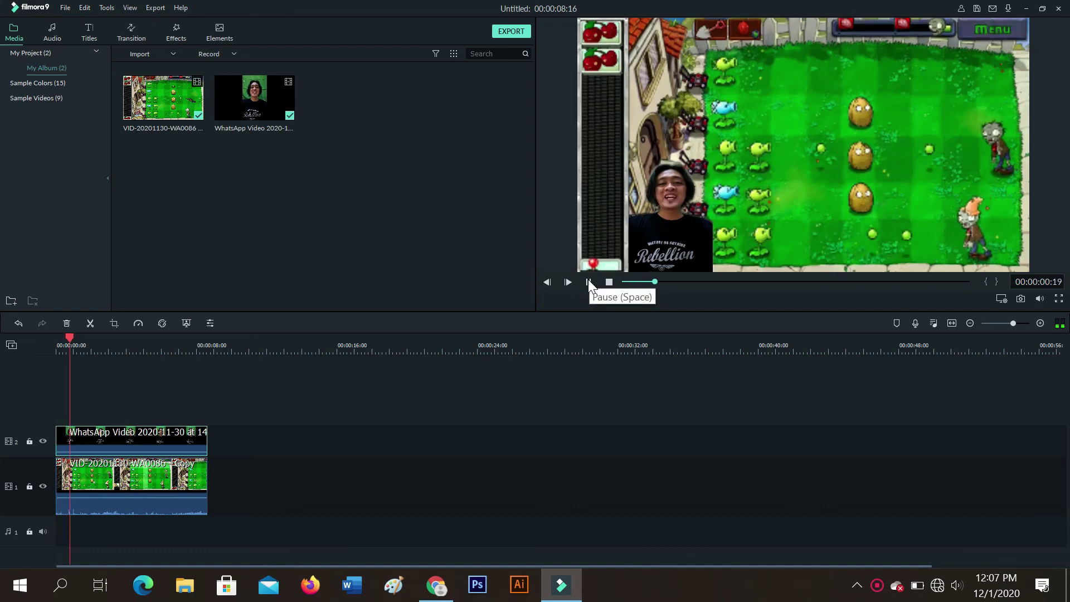